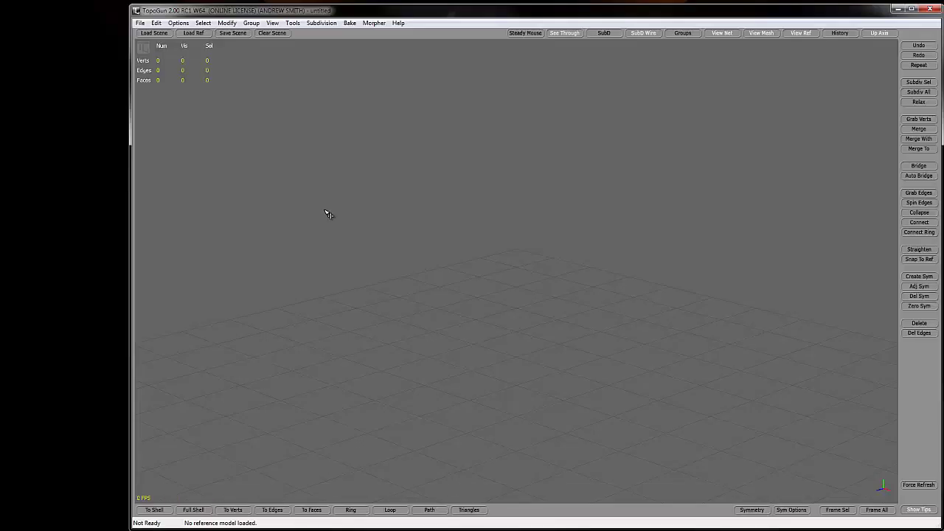
Orbit and zoom the empty TopoGun viewport.
{"action": "left_click_drag", "start_coordinate": [390, 88], "coordinate": [585, 322], "text": "alt"}
Load Helmet_LP from the Desktop as the scene mesh, using the Alias OBJ file type.
{"action": "left_click", "coordinate": [153, 33]}
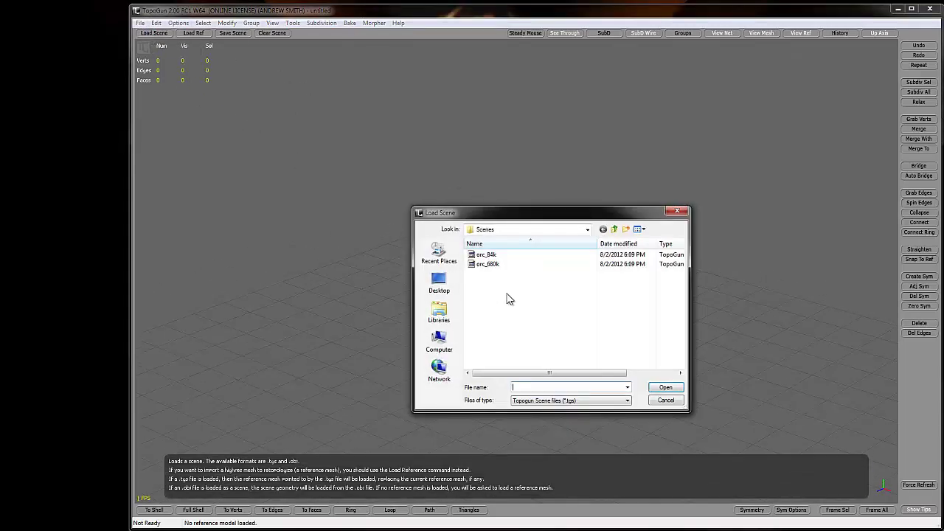
{"action": "left_click_drag", "start_coordinate": [672, 281], "coordinate": [674, 354]}
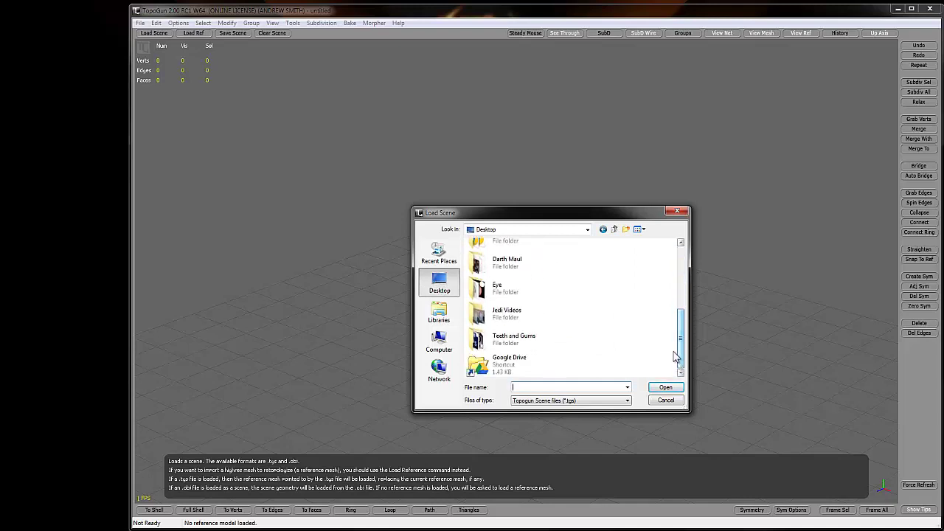
{"action": "left_click", "coordinate": [569, 403]}
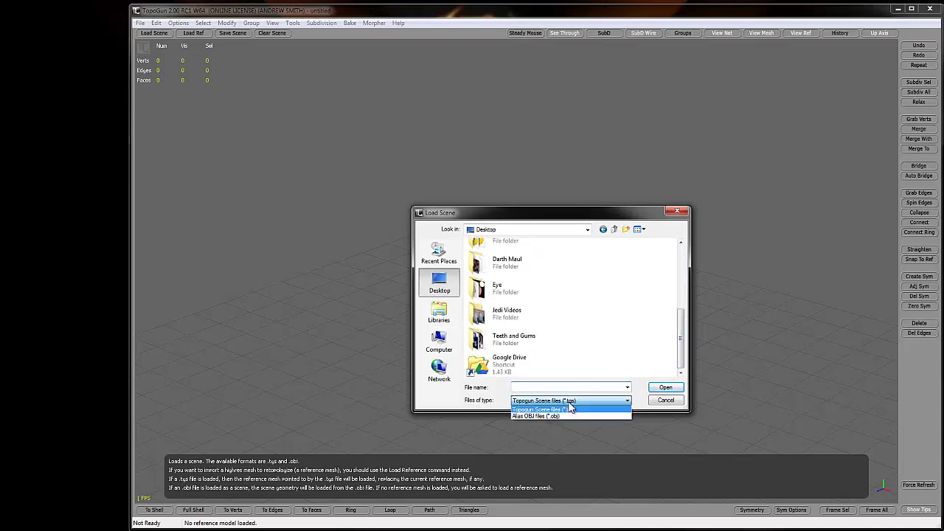
{"action": "left_click", "coordinate": [560, 416]}
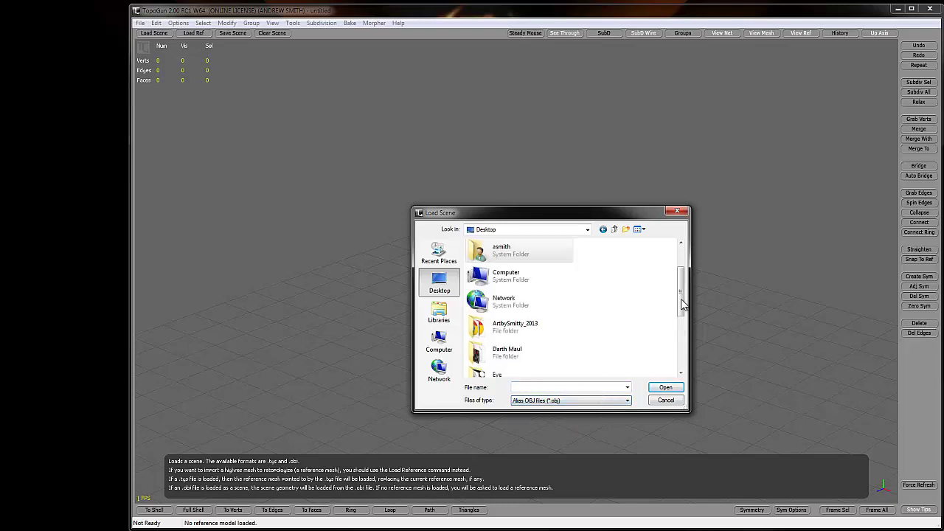
{"action": "left_click_drag", "start_coordinate": [683, 297], "coordinate": [666, 365]}
{"action": "left_click", "coordinate": [528, 367]}
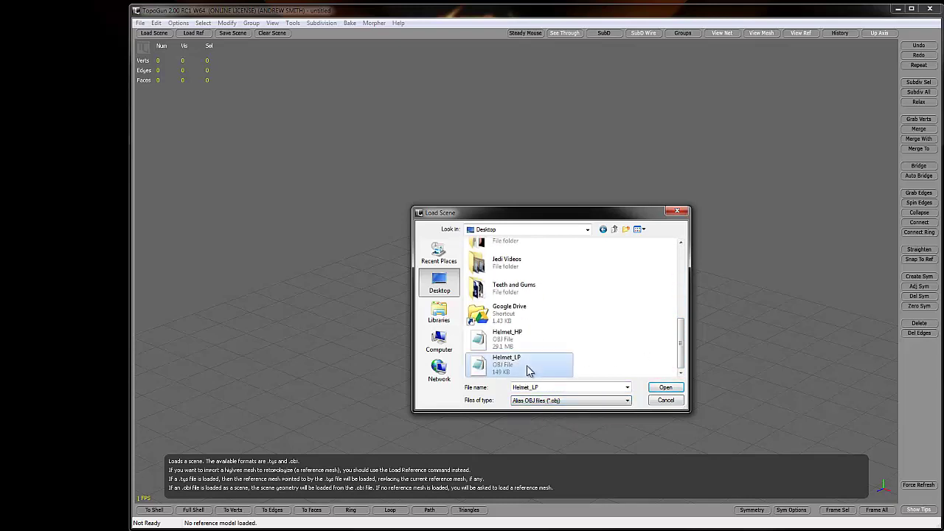
{"action": "left_click", "coordinate": [666, 388]}
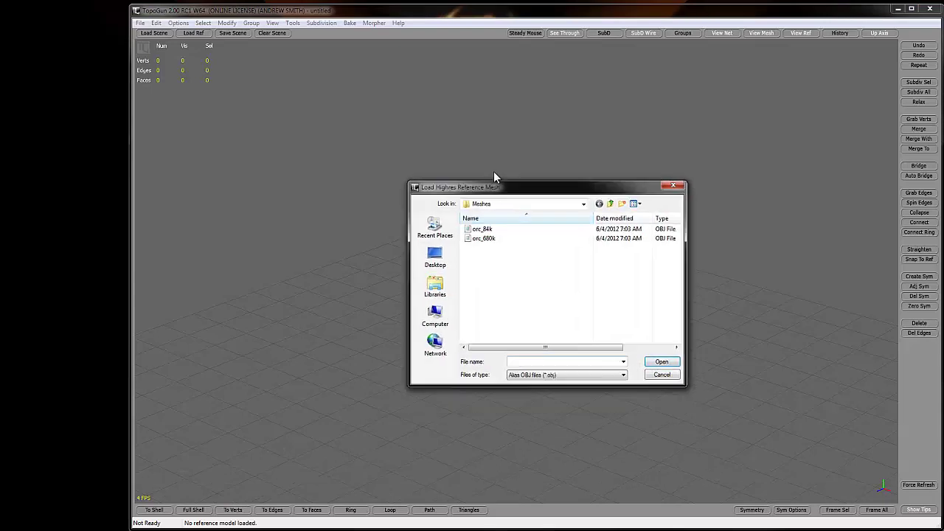
Load Helmet_HP from the Desktop as the high-res reference mesh.
{"action": "left_click_drag", "start_coordinate": [501, 213], "coordinate": [494, 161]}
{"action": "left_click", "coordinate": [450, 238]}
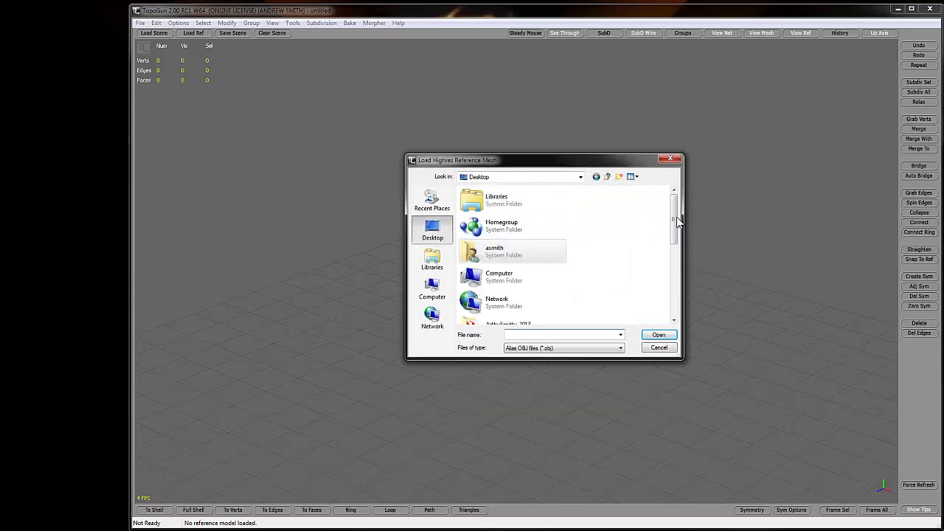
{"action": "scroll", "coordinate": [633, 295], "scroll_direction": "down", "scroll_amount": 10}
{"action": "left_click", "coordinate": [509, 287]}
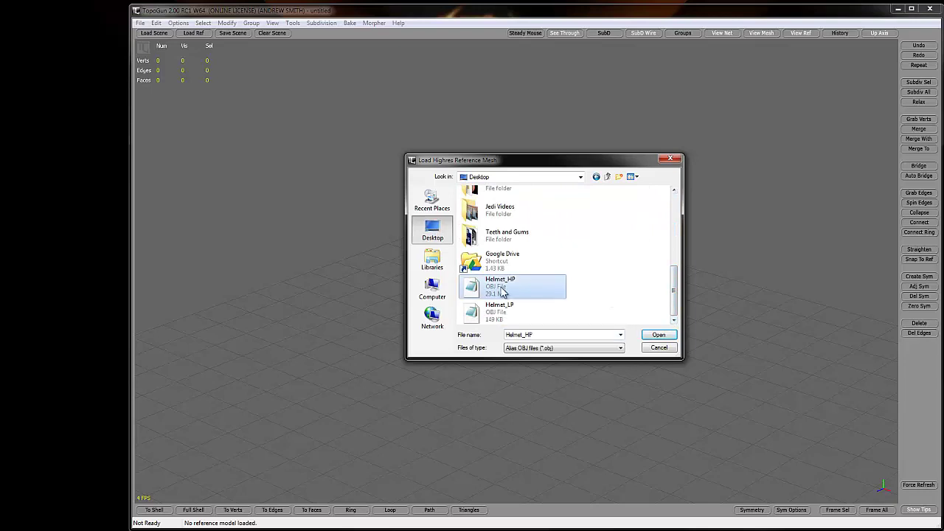
{"action": "left_click", "coordinate": [658, 334]}
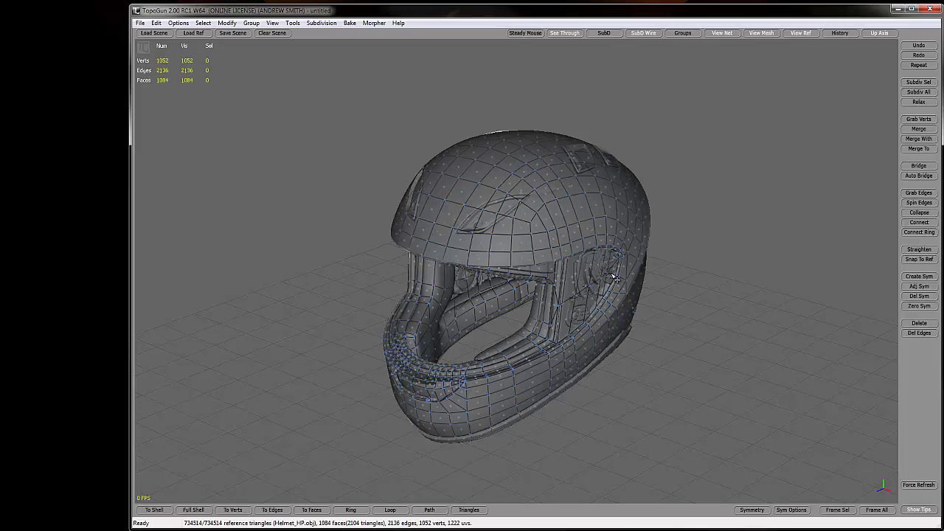
{"action": "middle_click_drag", "start_coordinate": [622, 389], "coordinate": [639, 367]}
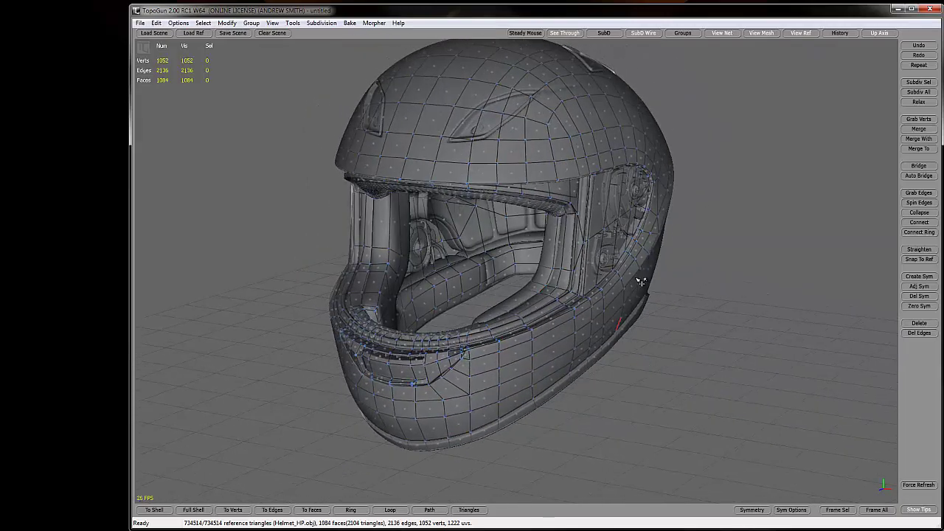
{"action": "middle_click_drag", "start_coordinate": [642, 283], "coordinate": [646, 260]}
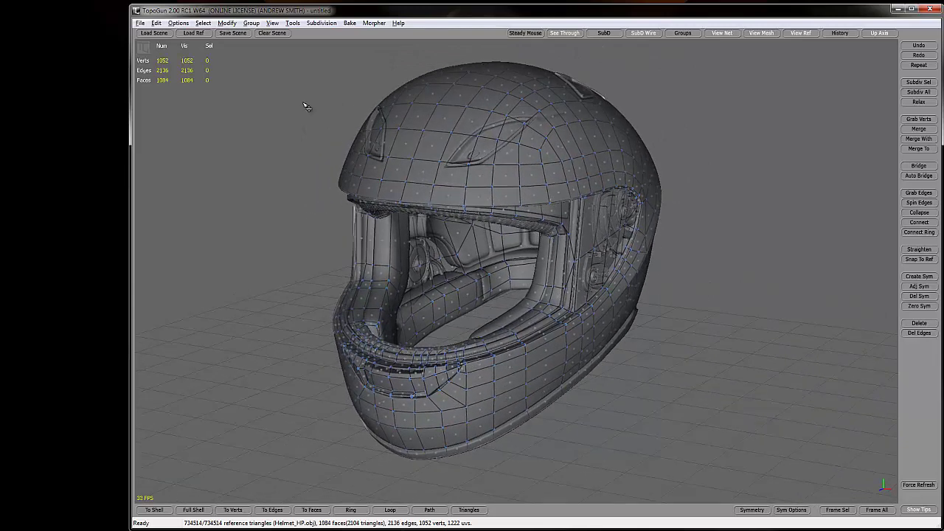
Open Bake > Generate Maps and set 1024 × 1024 maps to MEDIUM sampling quality.
{"action": "left_click", "coordinate": [350, 24]}
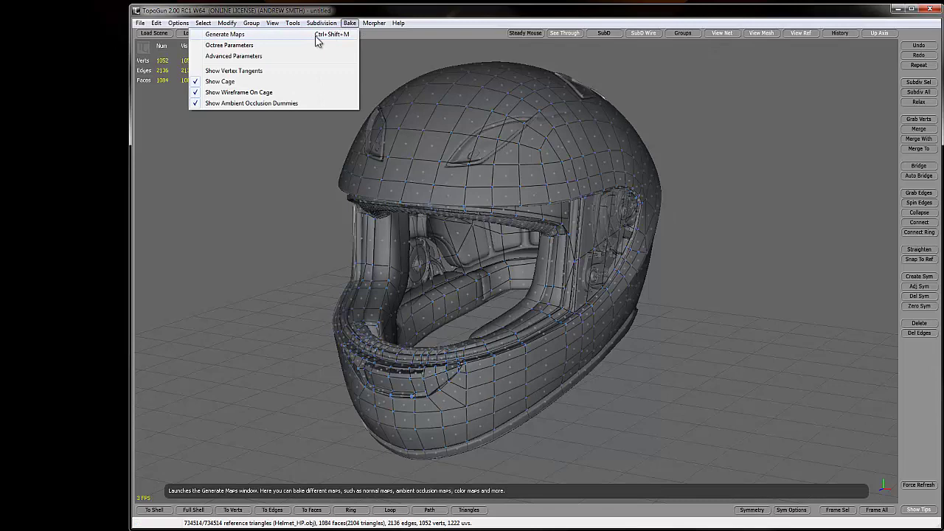
{"action": "left_click", "coordinate": [306, 35]}
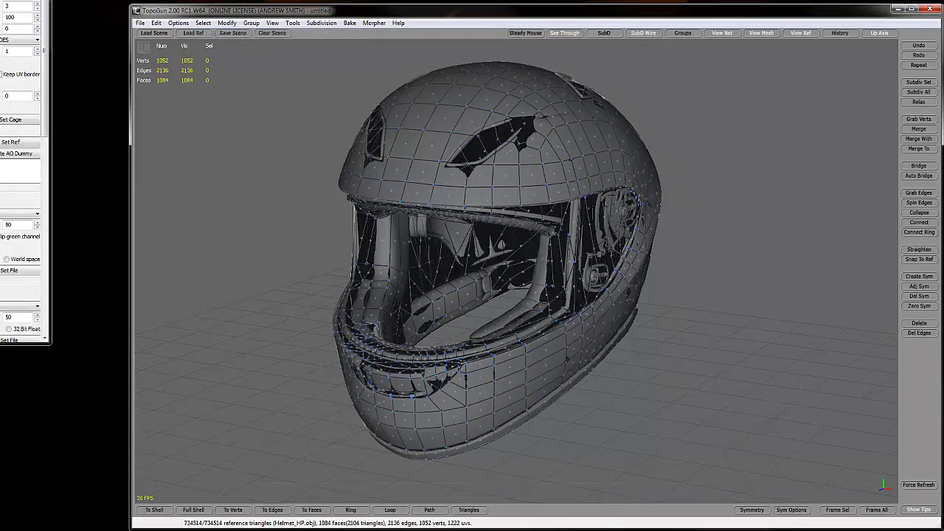
{"action": "left_click_drag", "start_coordinate": [107, 41], "coordinate": [123, 64]}
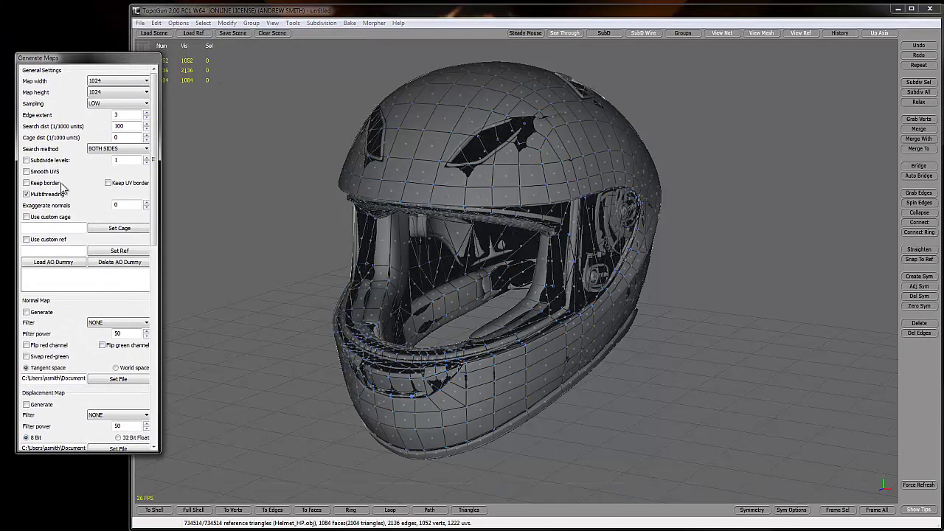
{"action": "left_click", "coordinate": [123, 106]}
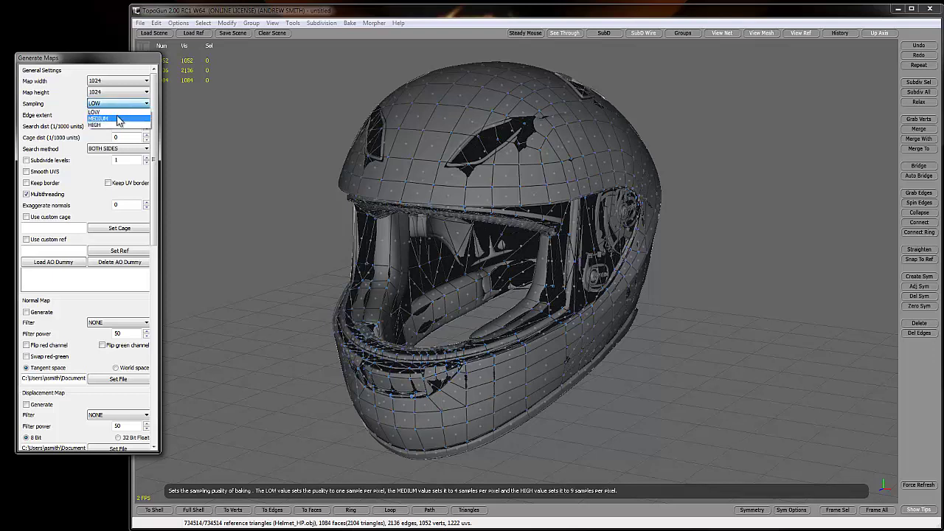
{"action": "left_click", "coordinate": [117, 115]}
{"action": "left_click", "coordinate": [124, 104]}
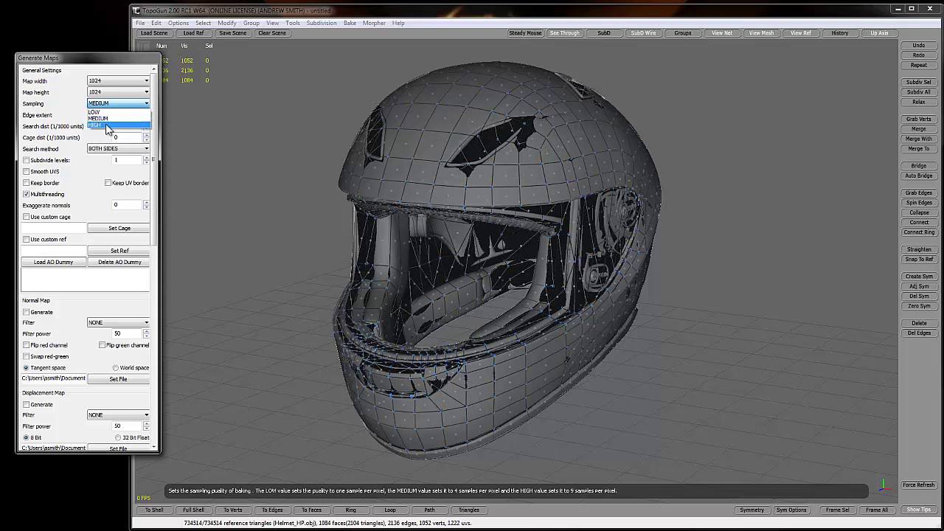
{"action": "left_click", "coordinate": [98, 118]}
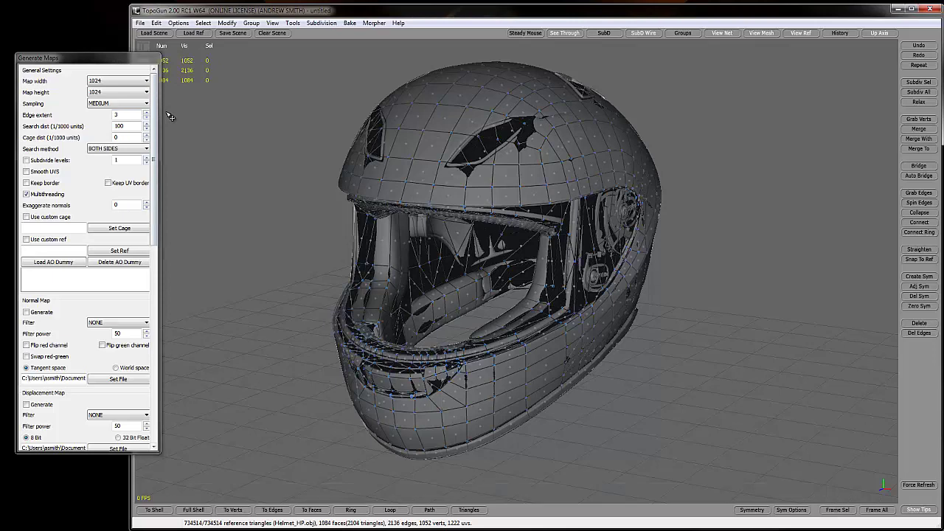
Enable the Hardware Ambient Occlusion Map, leaving its filter at NONE.
{"action": "scroll", "coordinate": [155, 137], "scroll_direction": "down", "scroll_amount": 1}
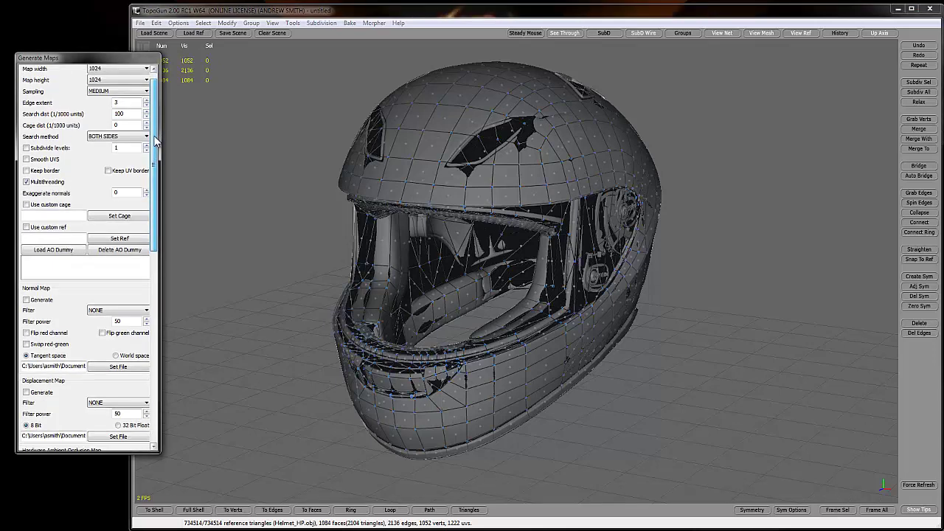
{"action": "left_click_drag", "start_coordinate": [155, 140], "coordinate": [138, 242]}
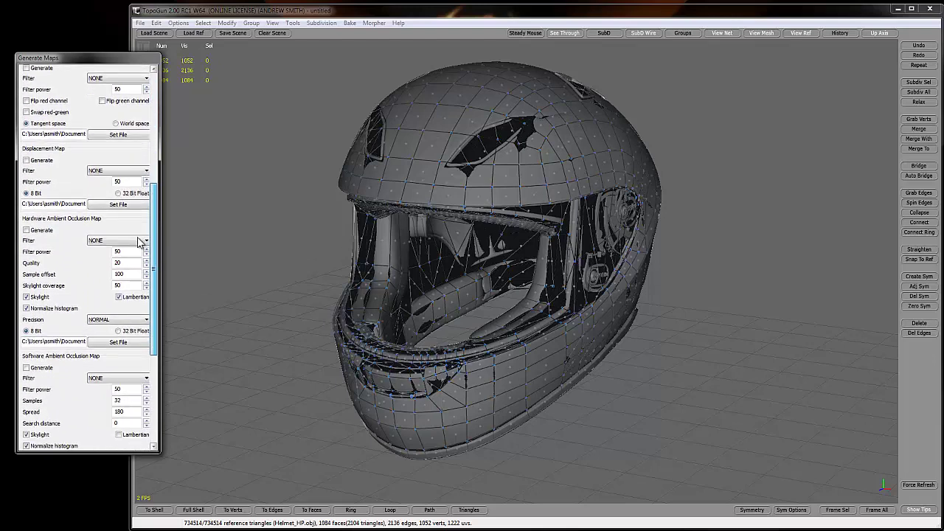
{"action": "left_click", "coordinate": [49, 233]}
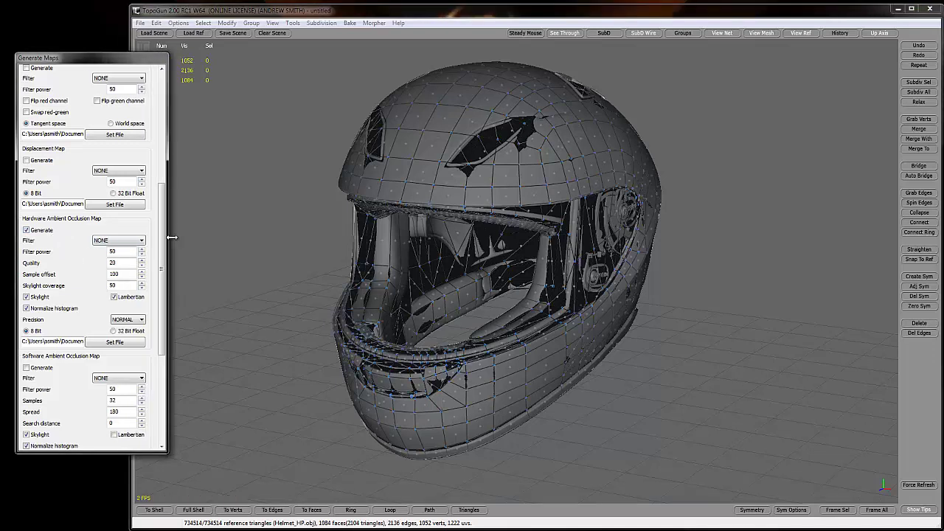
{"action": "left_click_drag", "start_coordinate": [161, 238], "coordinate": [169, 237]}
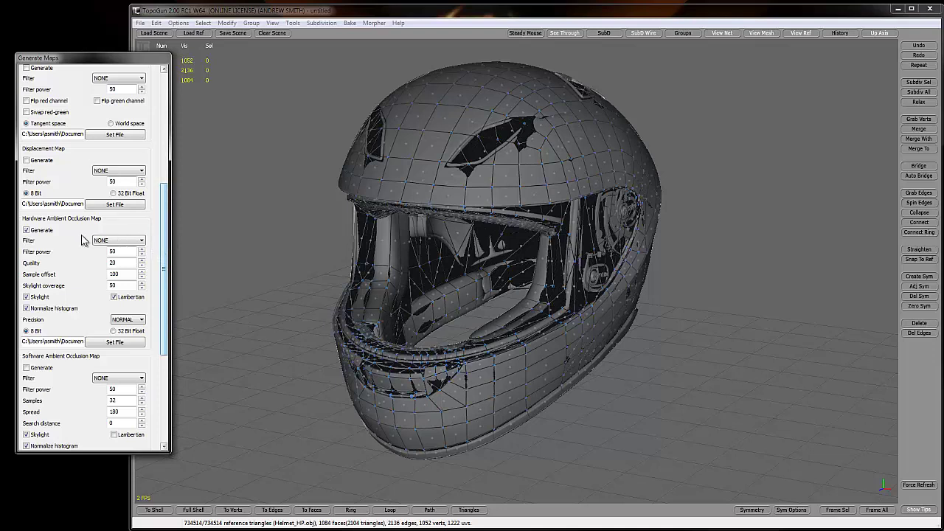
{"action": "left_click", "coordinate": [115, 244]}
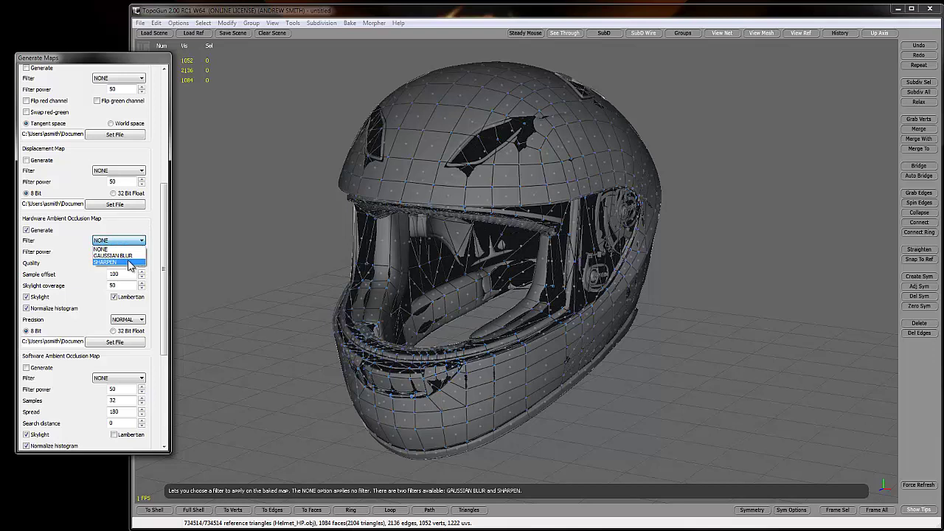
{"action": "left_click", "coordinate": [142, 238]}
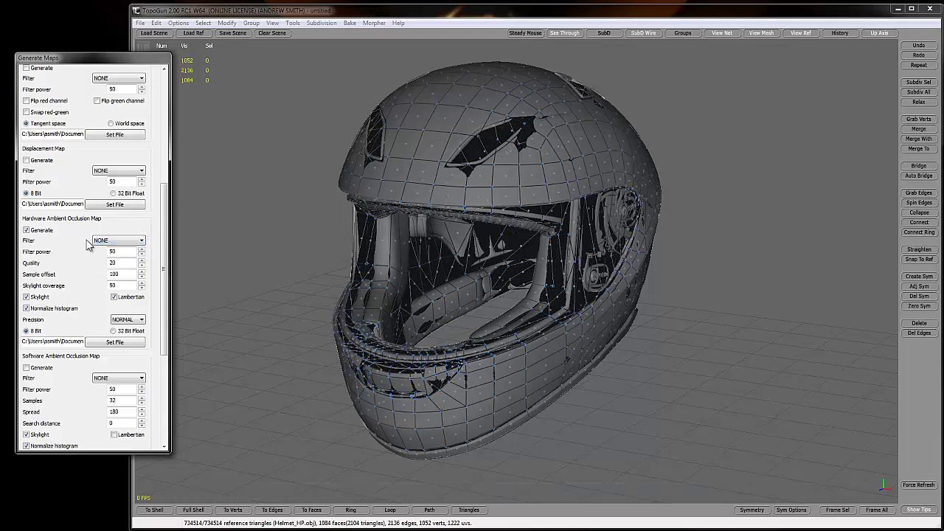
Set the ambient occlusion map Quality to 90.
{"action": "double_click", "coordinate": [125, 263]}
{"action": "type", "text": "80"}
{"action": "key", "text": "Tab"}
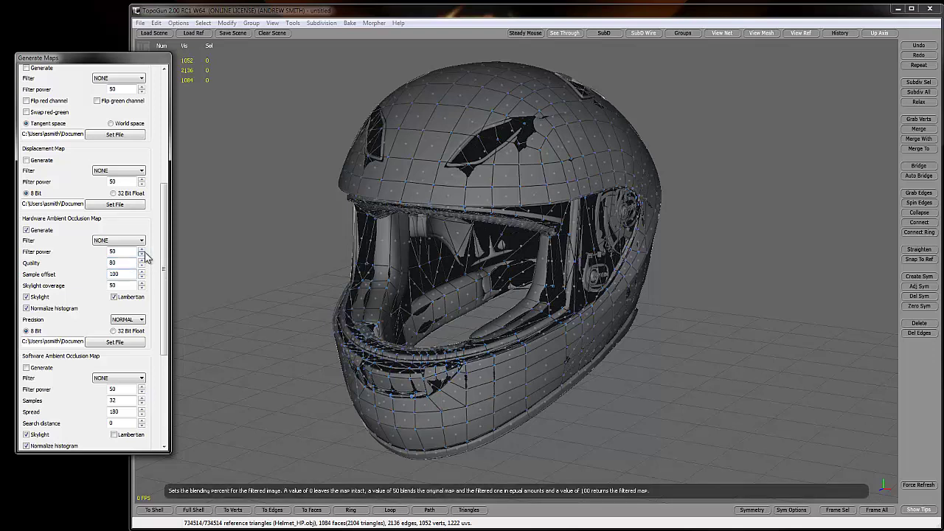
{"action": "double_click", "coordinate": [118, 263]}
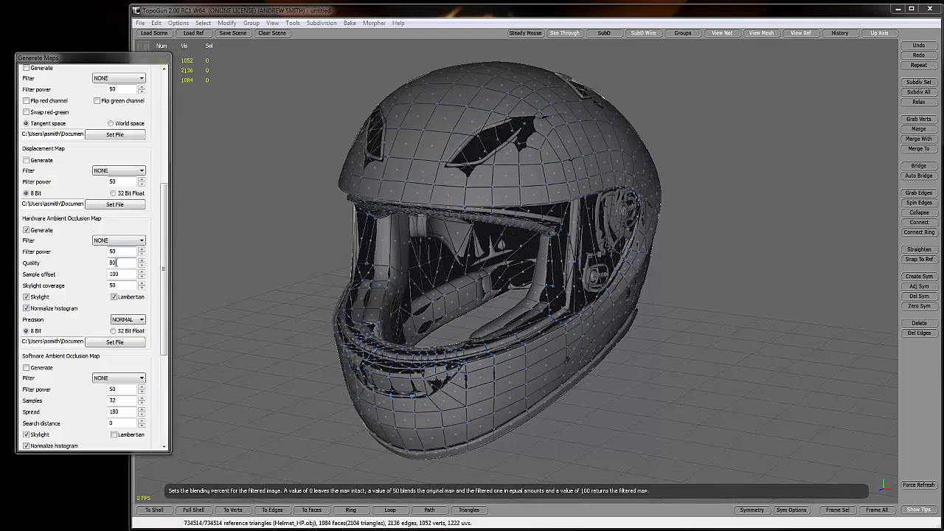
{"action": "type", "text": "90"}
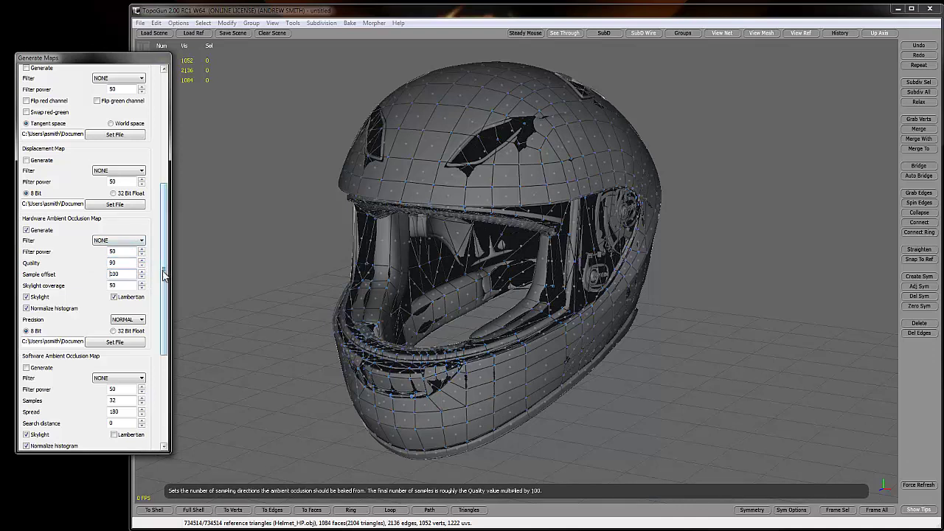
{"action": "scroll", "coordinate": [165, 273], "scroll_direction": "down", "scroll_amount": 1}
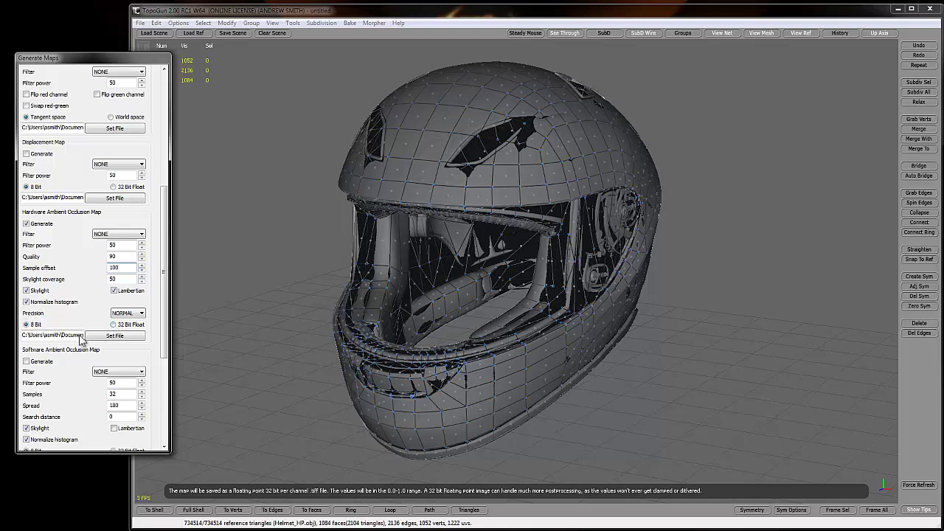
Save the occlusion map as aomap1.tga on the Desktop and generate the maps.
{"action": "left_click", "coordinate": [112, 337]}
{"action": "left_click", "coordinate": [445, 233]}
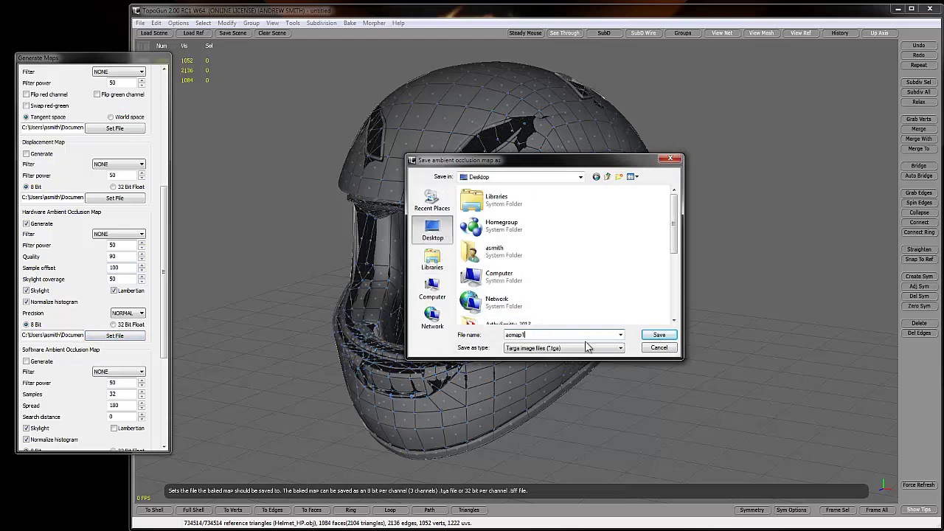
{"action": "left_click", "coordinate": [659, 335]}
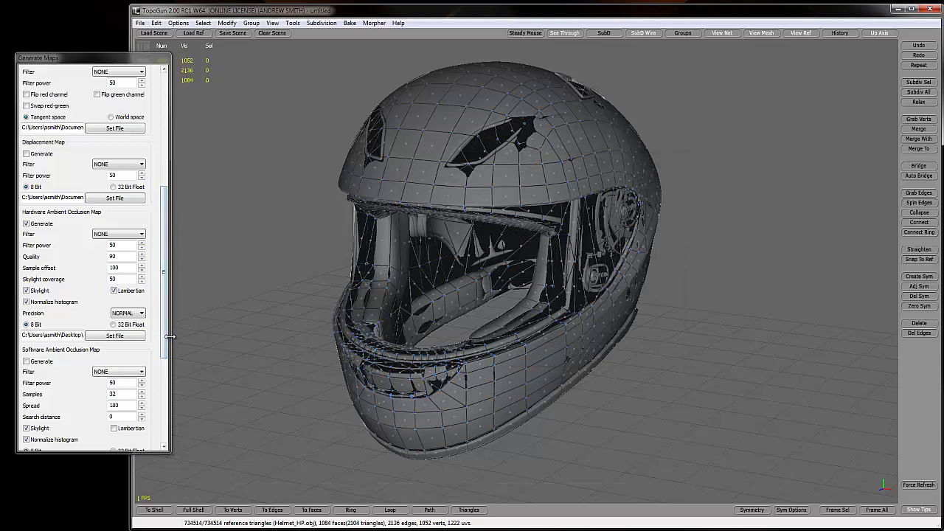
{"action": "scroll", "coordinate": [110, 369], "scroll_direction": "down", "scroll_amount": 5}
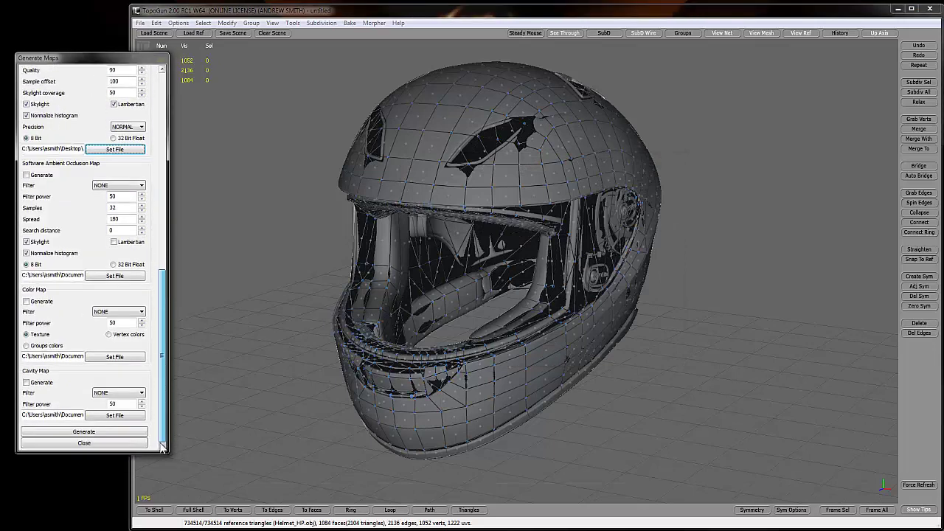
{"action": "left_click", "coordinate": [114, 432]}
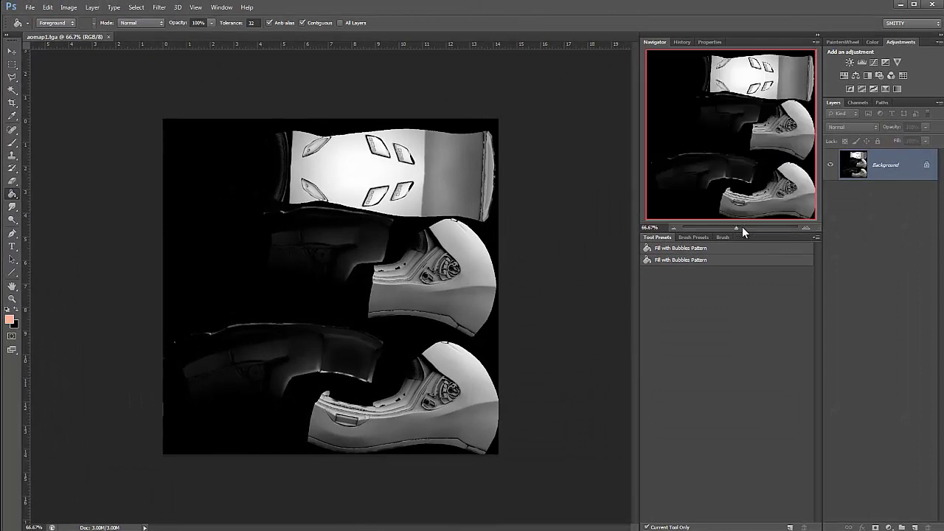
Zoom into aomap1.tga to inspect the lower and side helmet pieces.
{"action": "left_click_drag", "start_coordinate": [742, 227], "coordinate": [756, 228]}
{"action": "left_click_drag", "start_coordinate": [726, 131], "coordinate": [758, 197]}
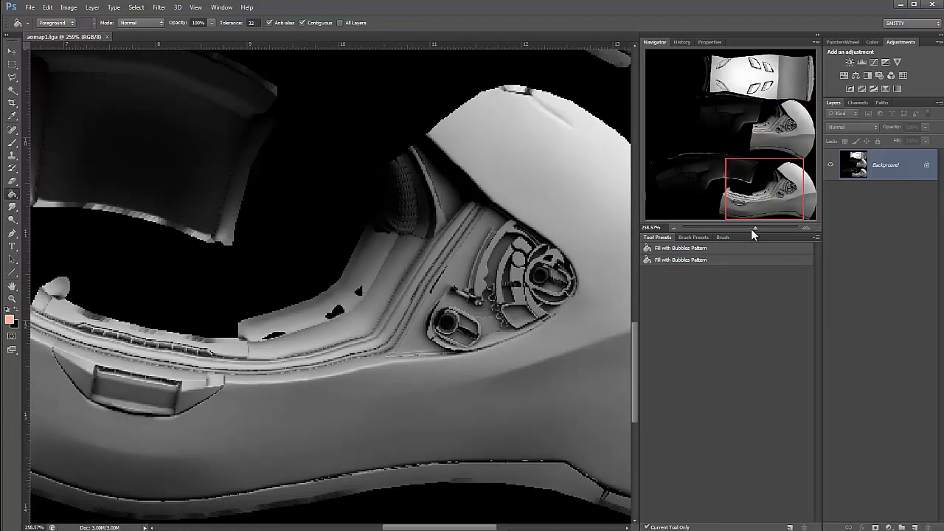
{"action": "left_click_drag", "start_coordinate": [754, 228], "coordinate": [760, 226]}
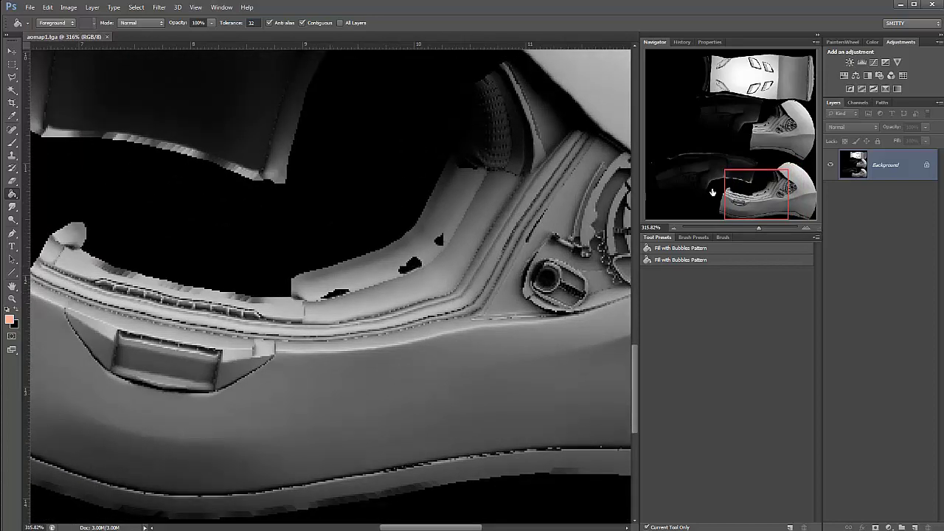
{"action": "left_click_drag", "start_coordinate": [769, 196], "coordinate": [802, 123]}
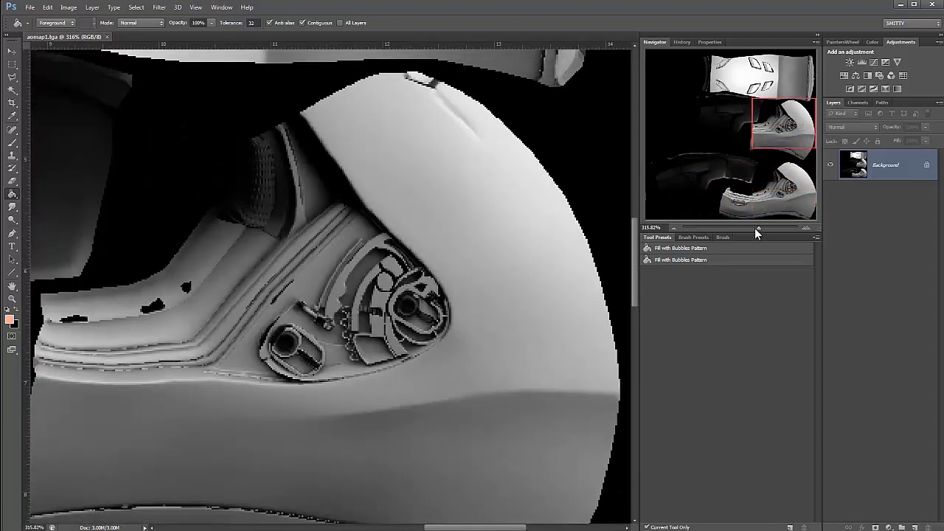
{"action": "left_click_drag", "start_coordinate": [754, 228], "coordinate": [753, 228]}
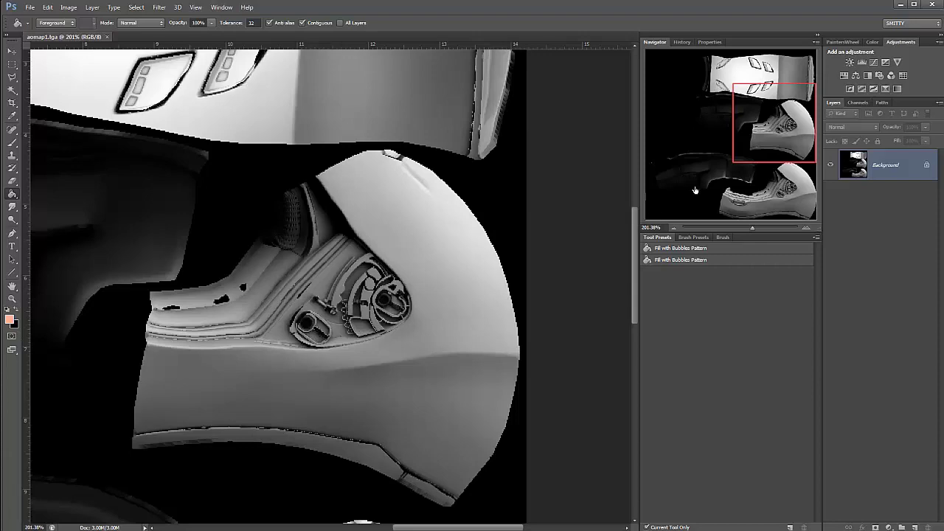
Pan over the vented top and two lower pieces, then minimize Photoshop.
{"action": "left_click_drag", "start_coordinate": [762, 140], "coordinate": [737, 111]}
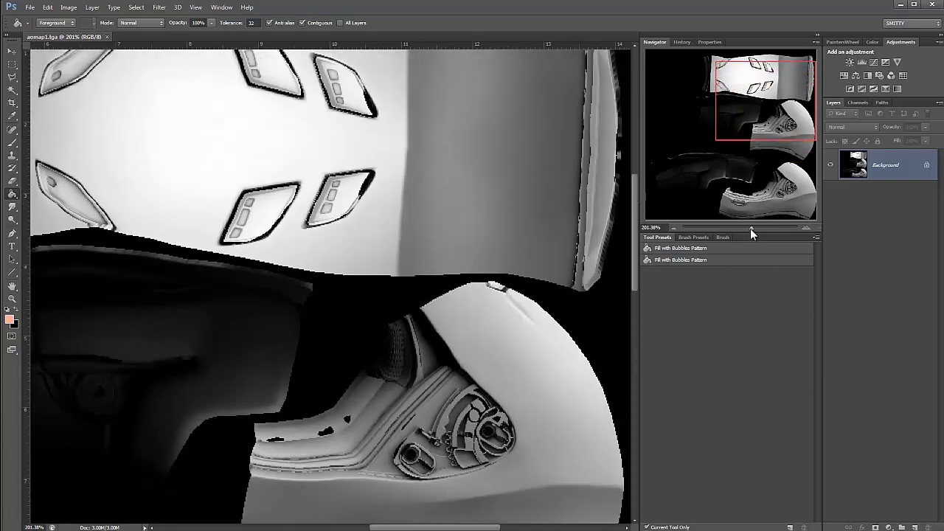
{"action": "left_click_drag", "start_coordinate": [751, 228], "coordinate": [740, 230]}
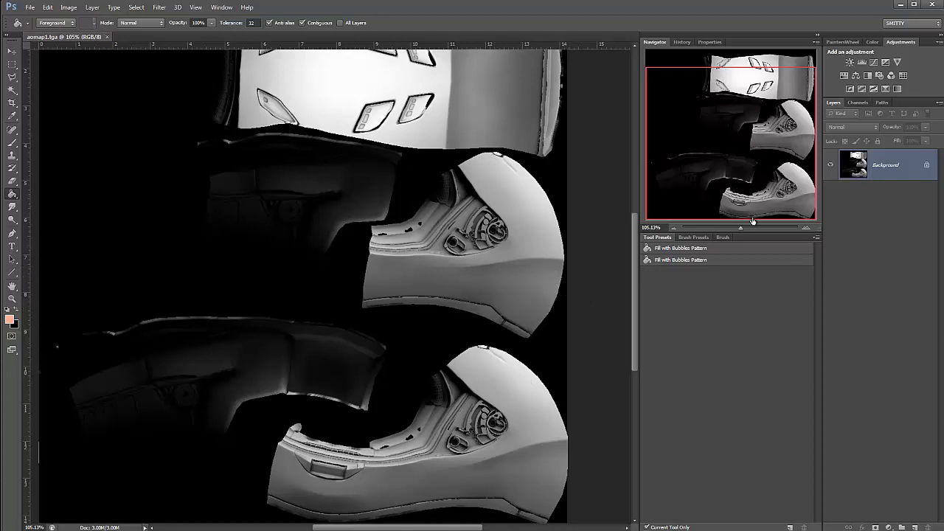
{"action": "left_click_drag", "start_coordinate": [742, 229], "coordinate": [745, 229]}
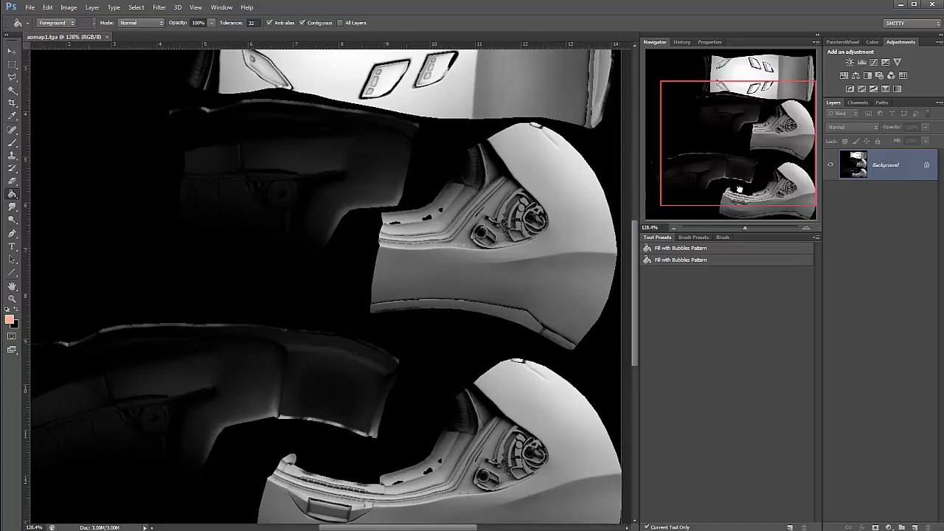
{"action": "left_click_drag", "start_coordinate": [740, 191], "coordinate": [735, 213]}
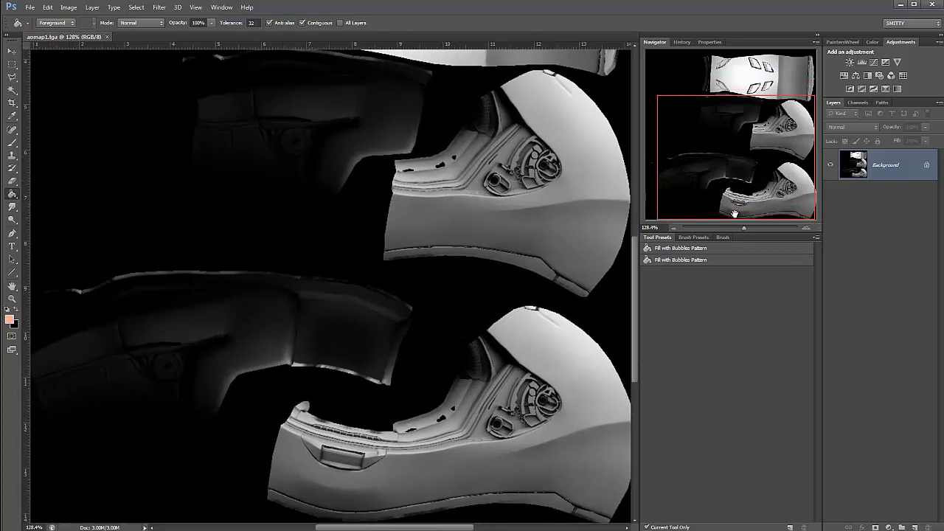
{"action": "left_click", "coordinate": [899, 5]}
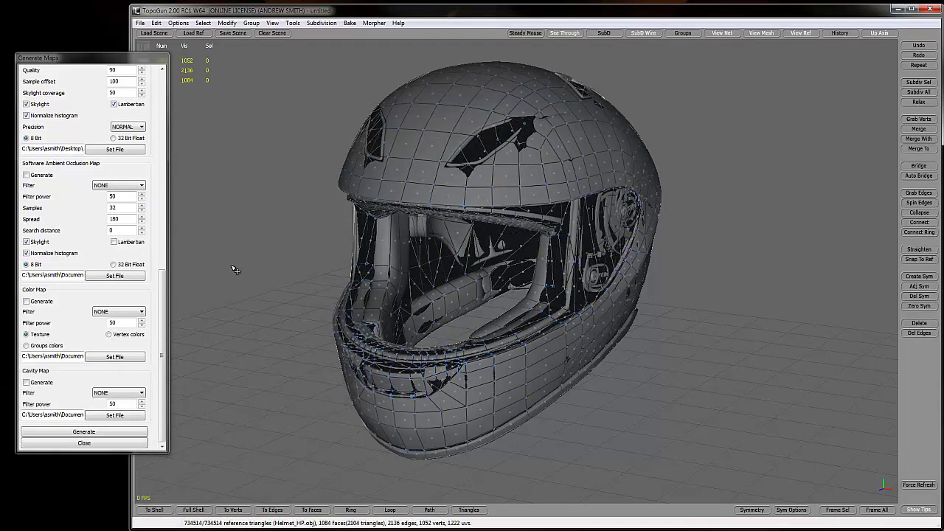
Raise Skylight coverage from 50 to 100 and re-bake the occlusion map.
{"action": "left_click_drag", "start_coordinate": [164, 307], "coordinate": [165, 238]}
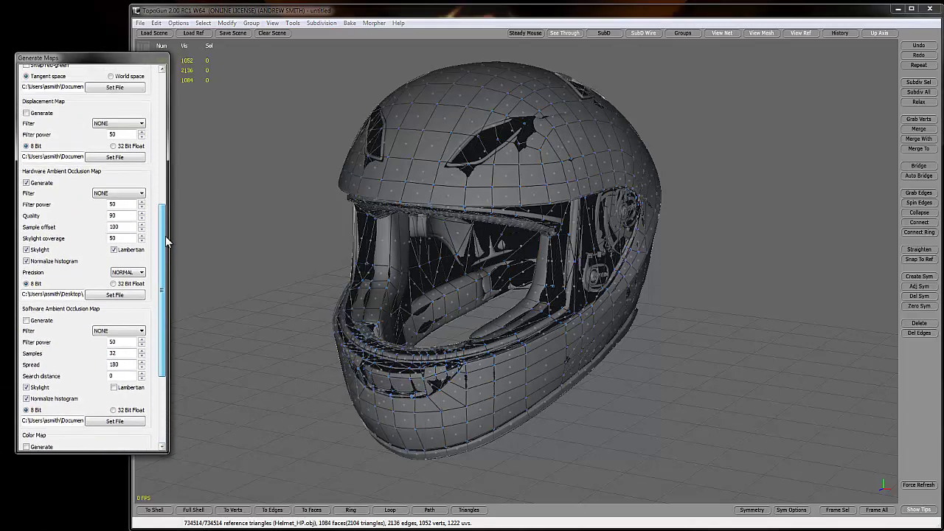
{"action": "double_click", "coordinate": [126, 238]}
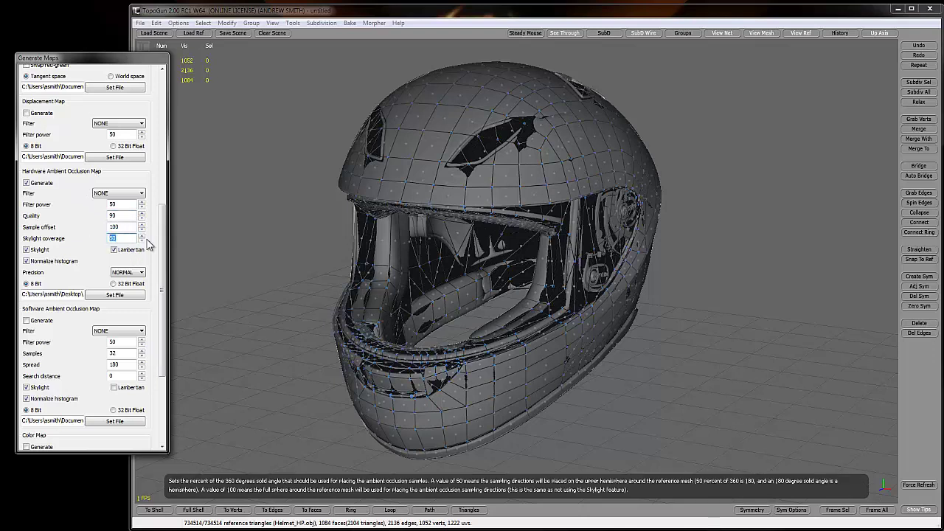
{"action": "type", "text": "100"}
{"action": "key", "text": "Tab"}
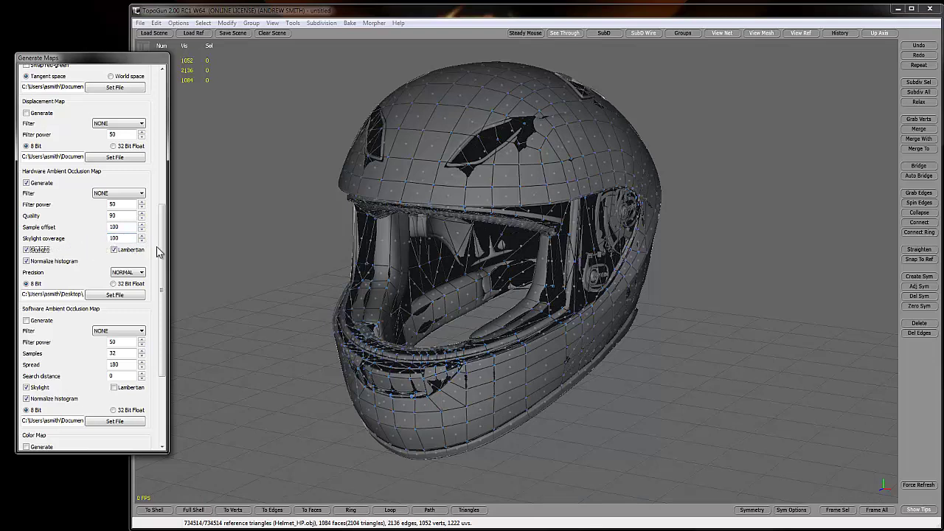
{"action": "left_click_drag", "start_coordinate": [163, 253], "coordinate": [157, 323]}
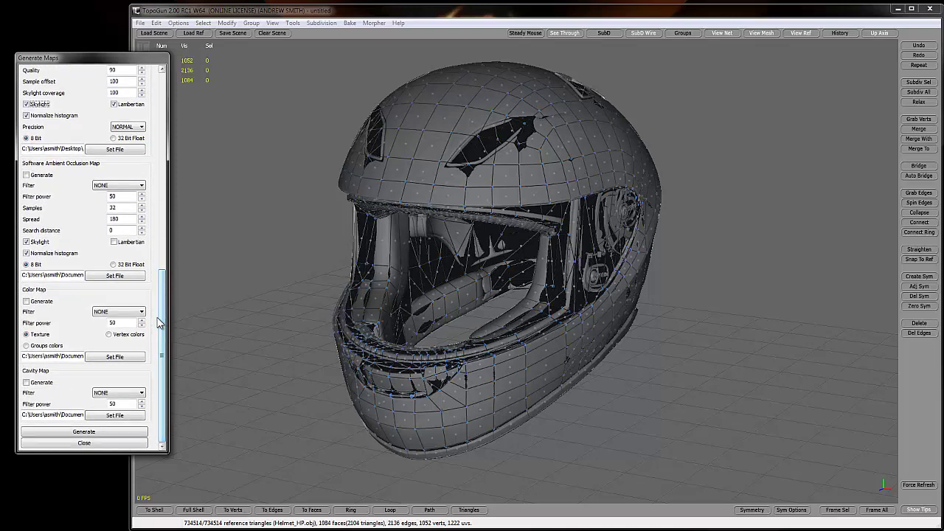
{"action": "left_click", "coordinate": [83, 432]}
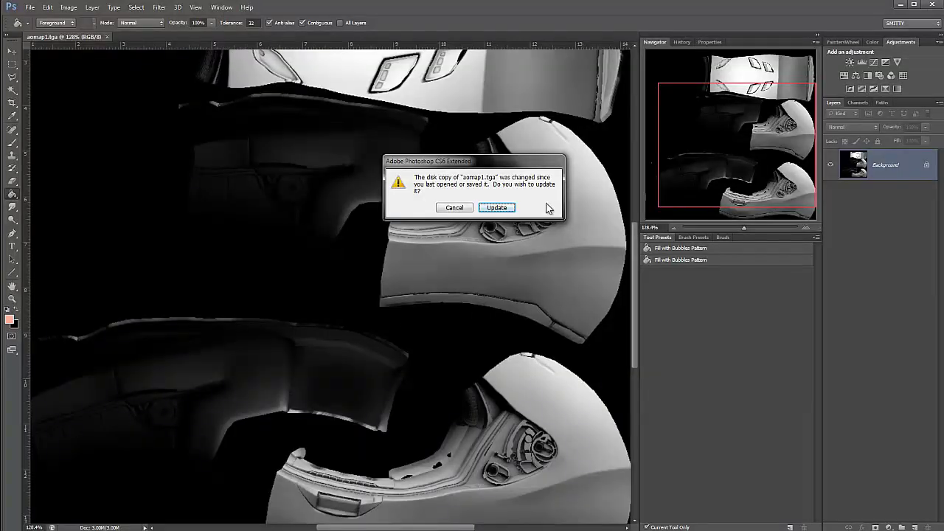
Reload the changed aomap1.tga and zoom in to inspect the brighter re-baked map.
{"action": "left_click", "coordinate": [509, 209]}
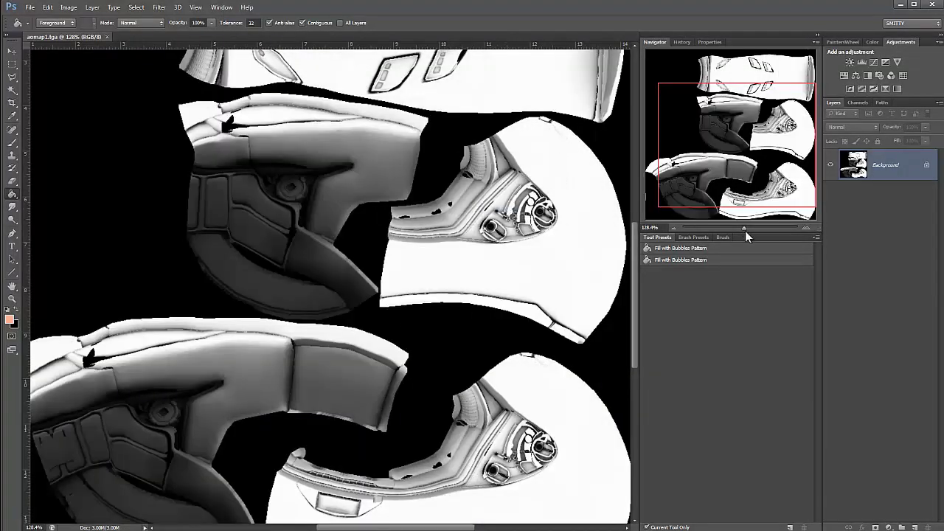
{"action": "left_click_drag", "start_coordinate": [746, 230], "coordinate": [758, 227]}
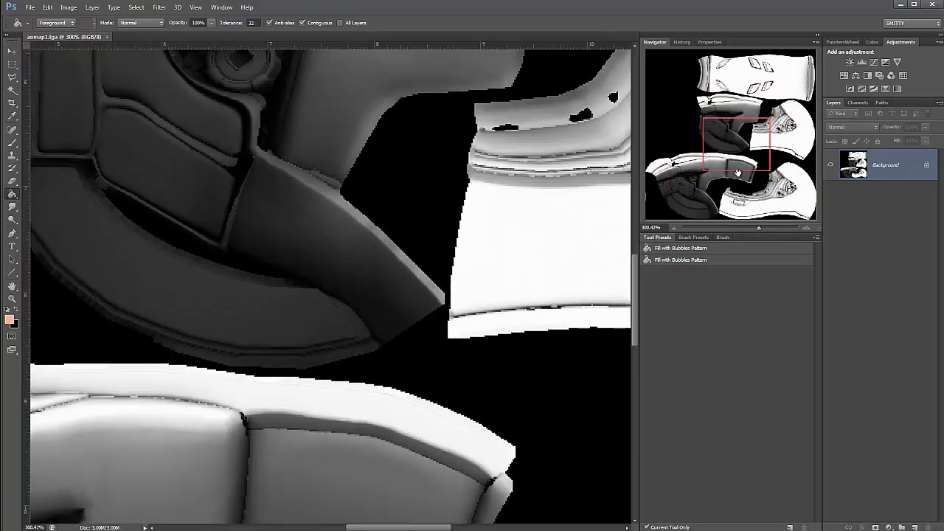
{"action": "left_click_drag", "start_coordinate": [738, 172], "coordinate": [739, 229]}
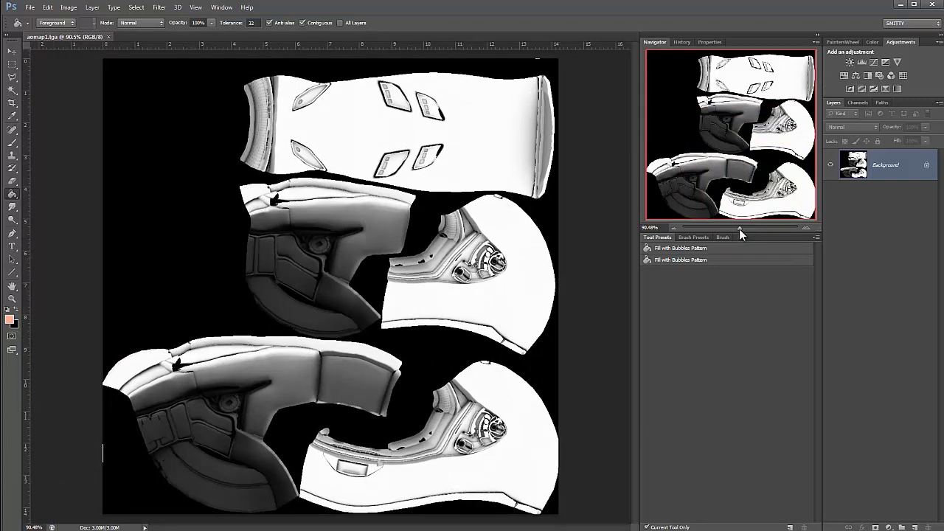